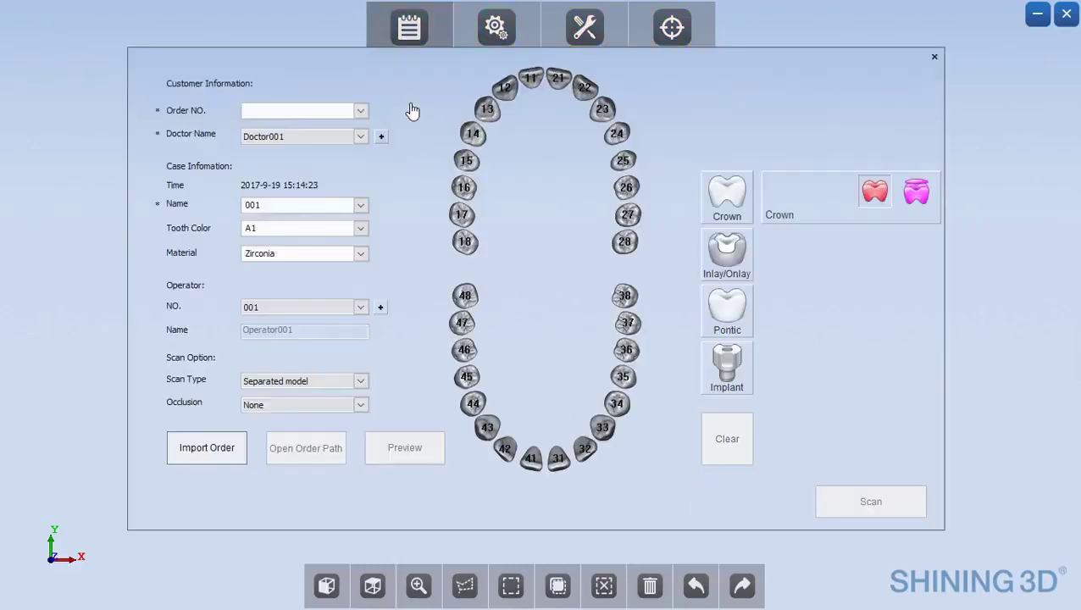
Select order number 041 and load its case details
left_click(363, 109)
type("0")
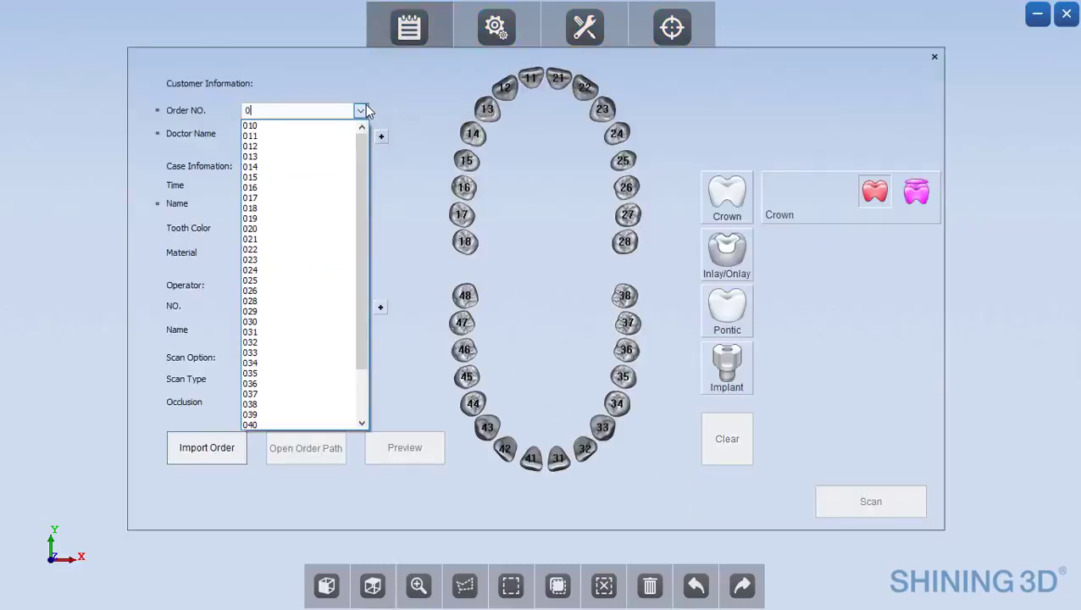
type("41")
key("Return")
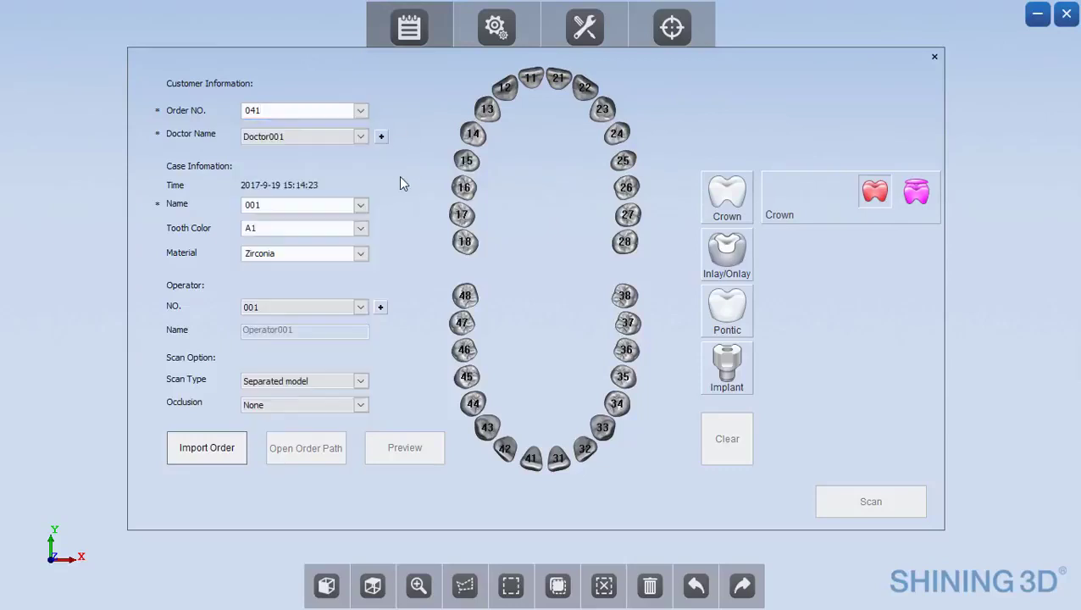
Set Scan Type to Impression and Occlusion to Triple tray, and mark tooth 36 as a Crown
left_click(360, 381)
left_click(284, 416)
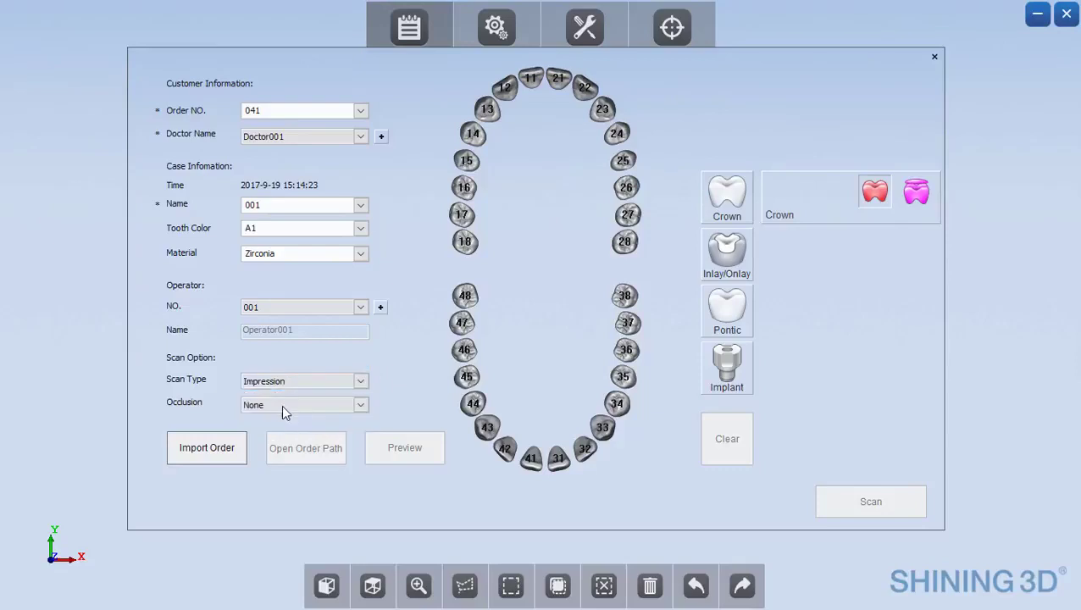
left_click(281, 404)
left_click(284, 450)
left_click(627, 356)
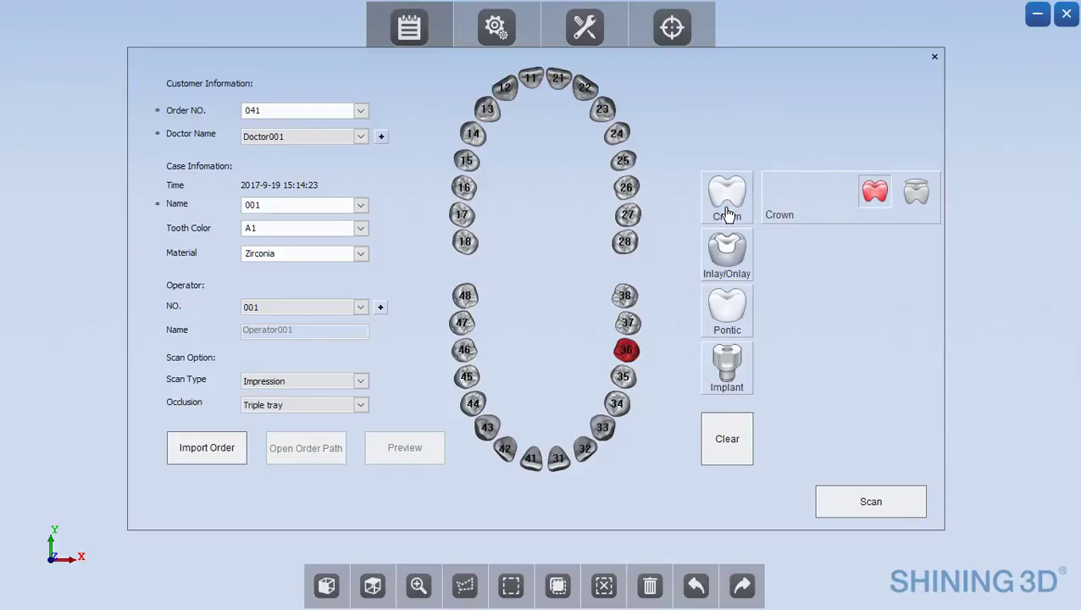
Start scanning with the order settings and scan the inserted lower impression
left_click(868, 504)
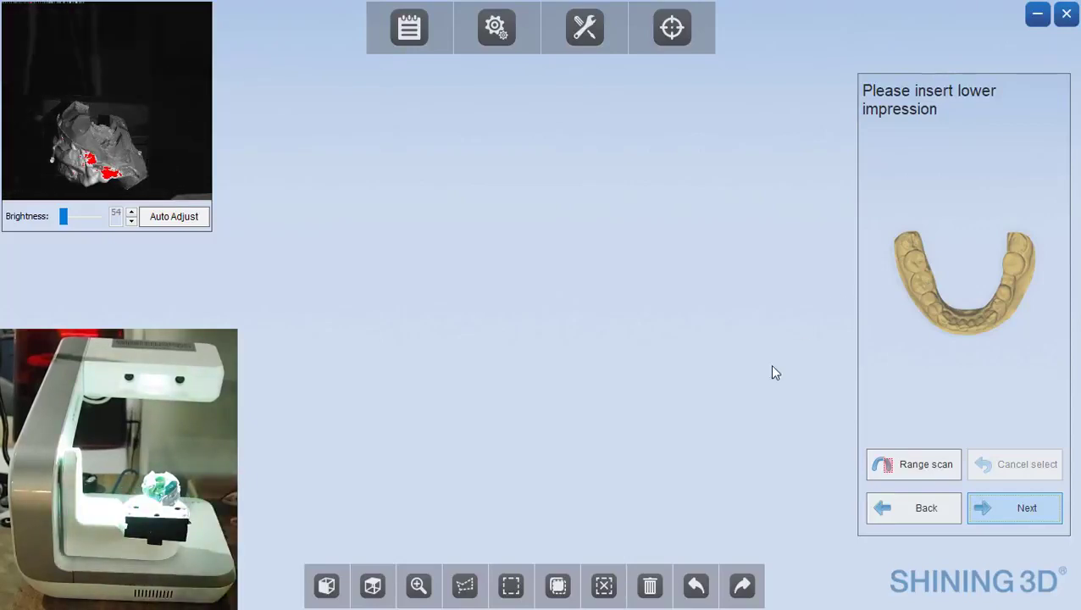
left_click(1025, 508)
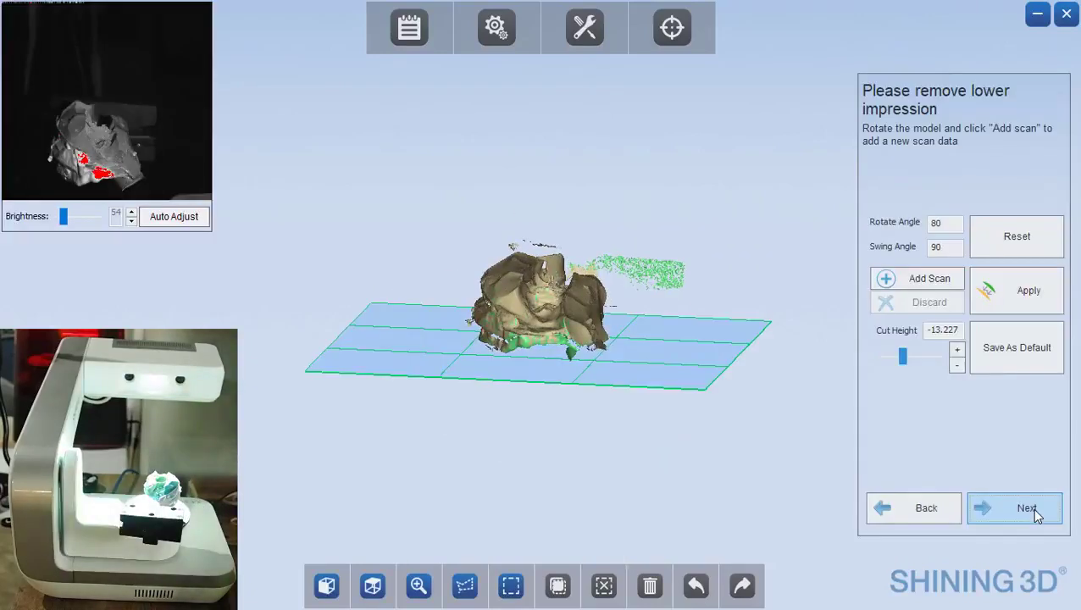
Raise the lower scan's cut height step by step from -13.227 to -6.344
left_click_drag(793, 356, 525, 271)
left_click(956, 354)
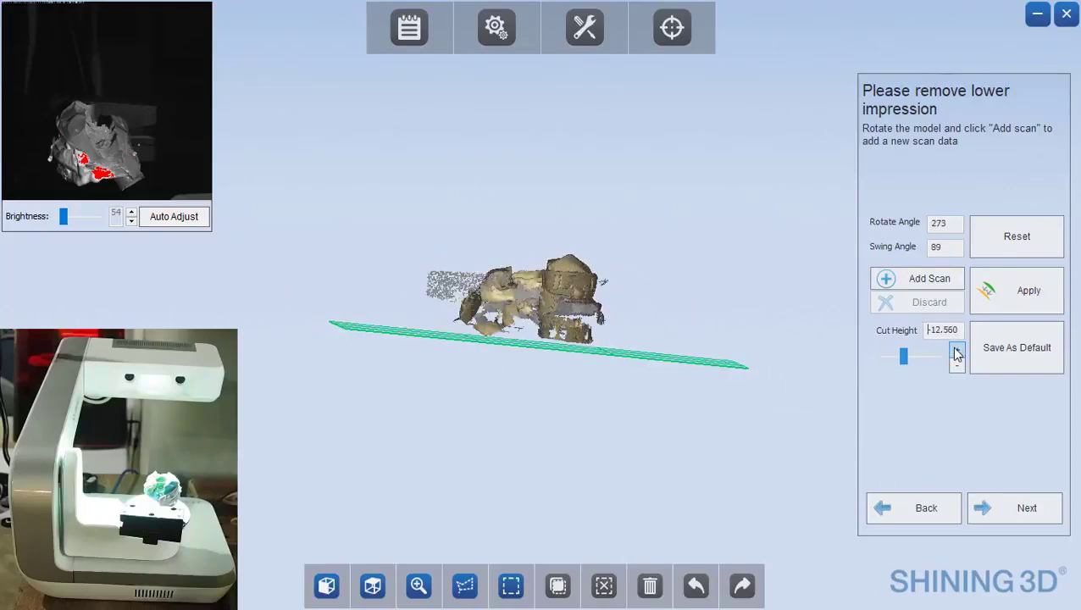
left_click(956, 354)
left_click(956, 354)
left_click(956, 354)
left_click(956, 354)
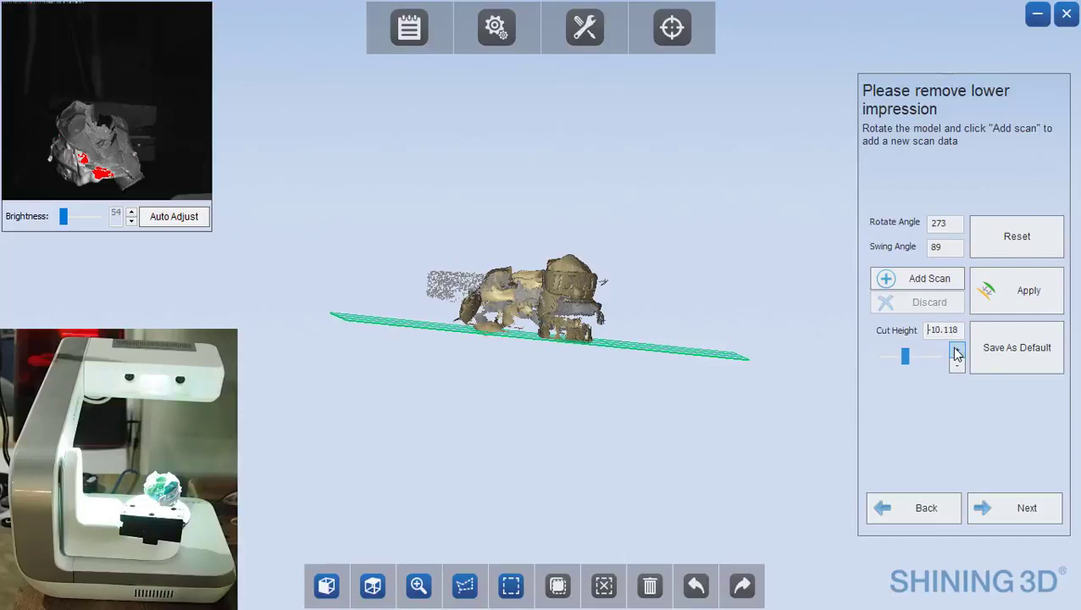
left_click(956, 354)
left_click(956, 354)
left_click(957, 354)
left_click(957, 354)
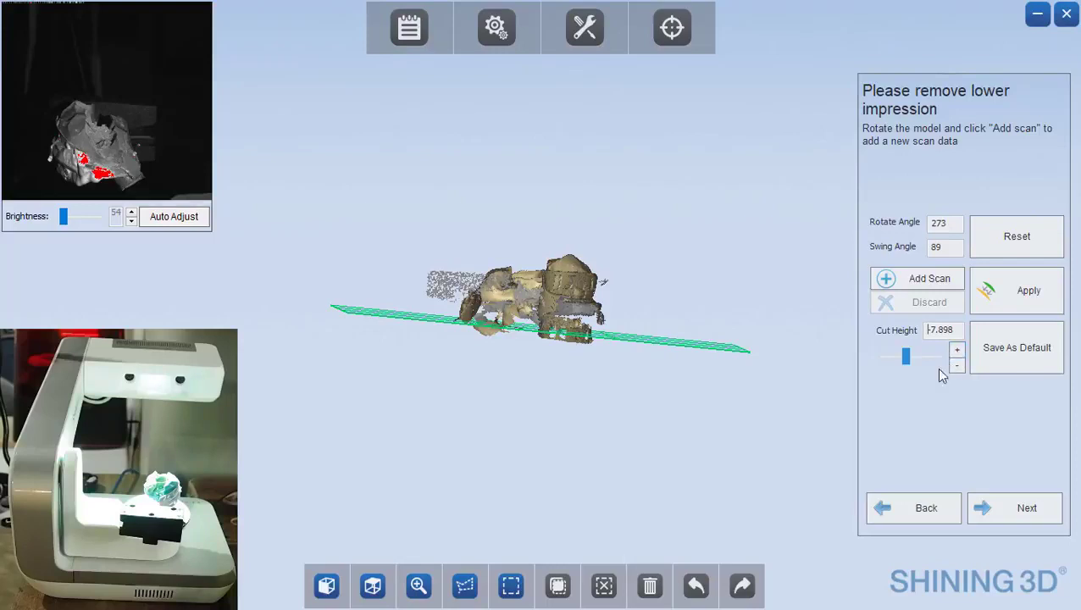
left_click(956, 351)
left_click(956, 350)
left_click(956, 351)
left_click(956, 351)
left_click(956, 350)
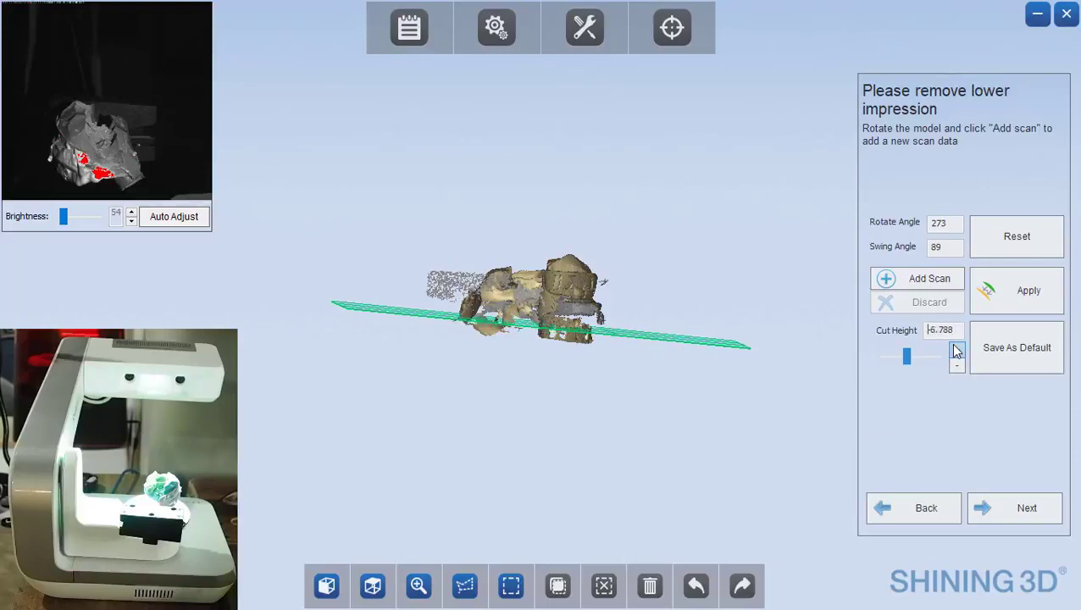
left_click(956, 350)
left_click(956, 351)
Check the trimmed lower scan, accept it, and scan the upper impression
mouse_move(805, 398)
left_mouse_down()
mouse_move(740, 448)
mouse_move(695, 221)
mouse_move(529, 402)
mouse_move(640, 319)
mouse_move(540, 352)
mouse_move(320, 354)
mouse_move(351, 308)
mouse_move(601, 374)
mouse_move(610, 441)
mouse_move(838, 501)
mouse_move(797, 502)
mouse_move(576, 347)
mouse_move(595, 224)
mouse_move(559, 289)
mouse_move(517, 250)
mouse_move(621, 388)
mouse_move(581, 393)
mouse_move(483, 444)
mouse_move(622, 462)
left_mouse_up()
scroll(547, 334, "up", 10)
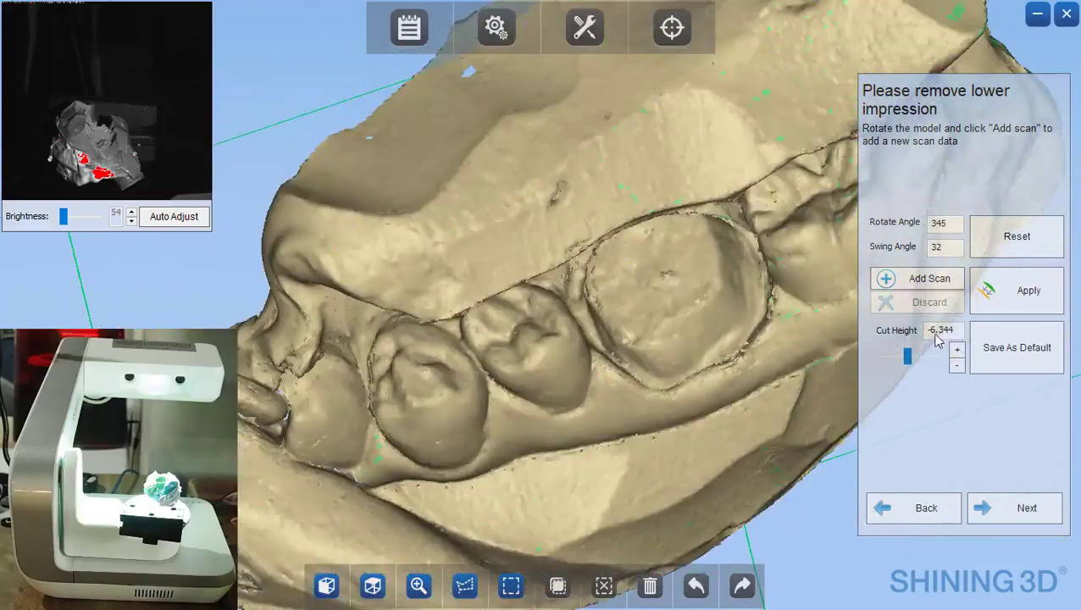
left_click(1022, 508)
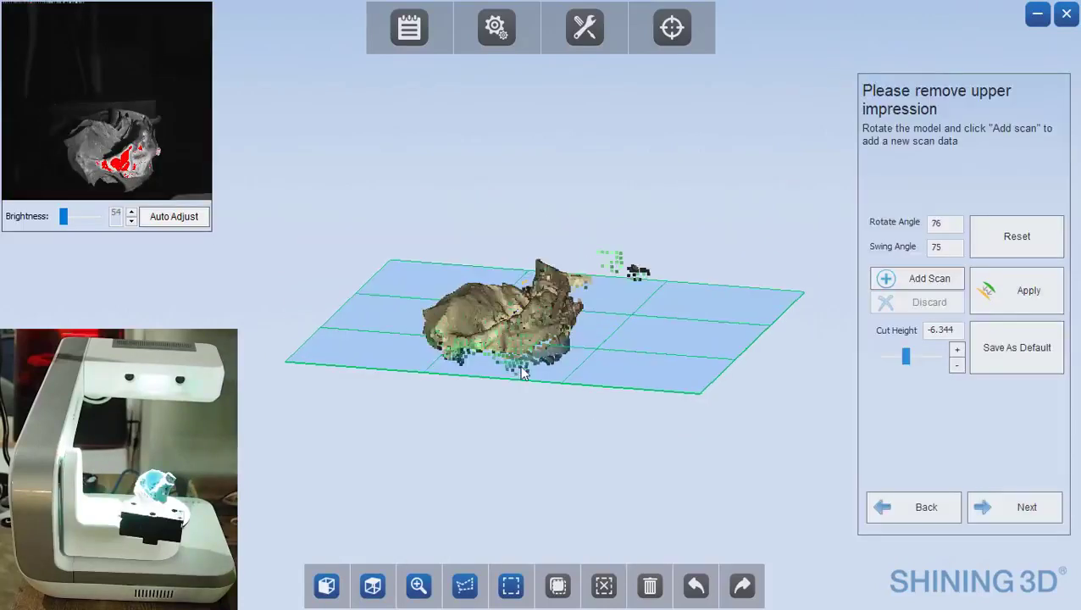
Lower the upper scan's cut height to about -8.064 and continue to the lower-impression scan
left_click_drag(579, 299, 599, 423)
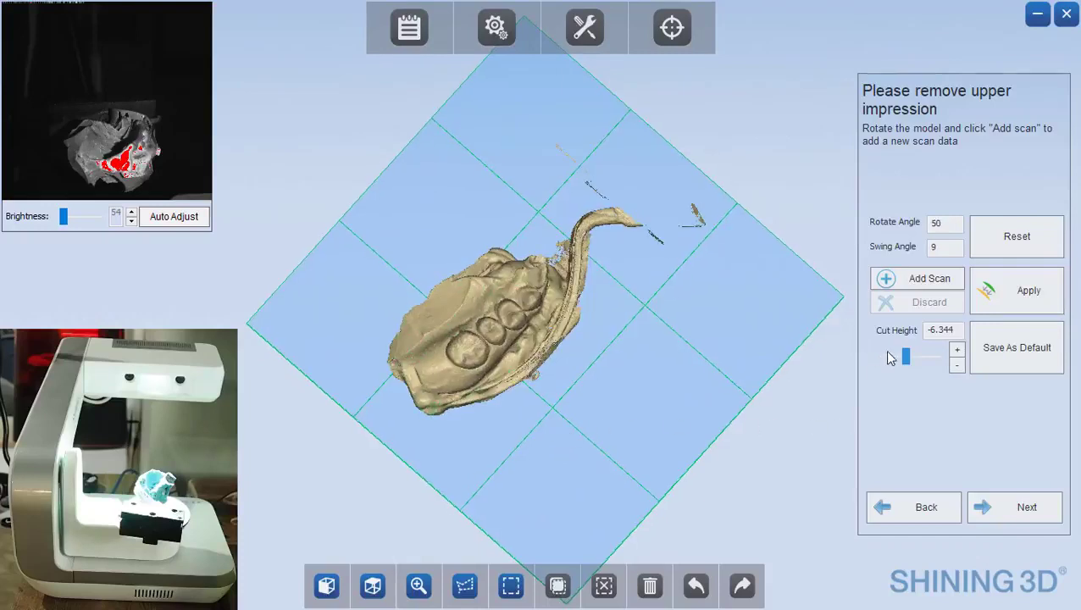
left_click(958, 365)
left_click_drag(626, 453, 887, 465)
scroll(603, 413, "up", 2)
left_click(957, 365)
left_click(1014, 506)
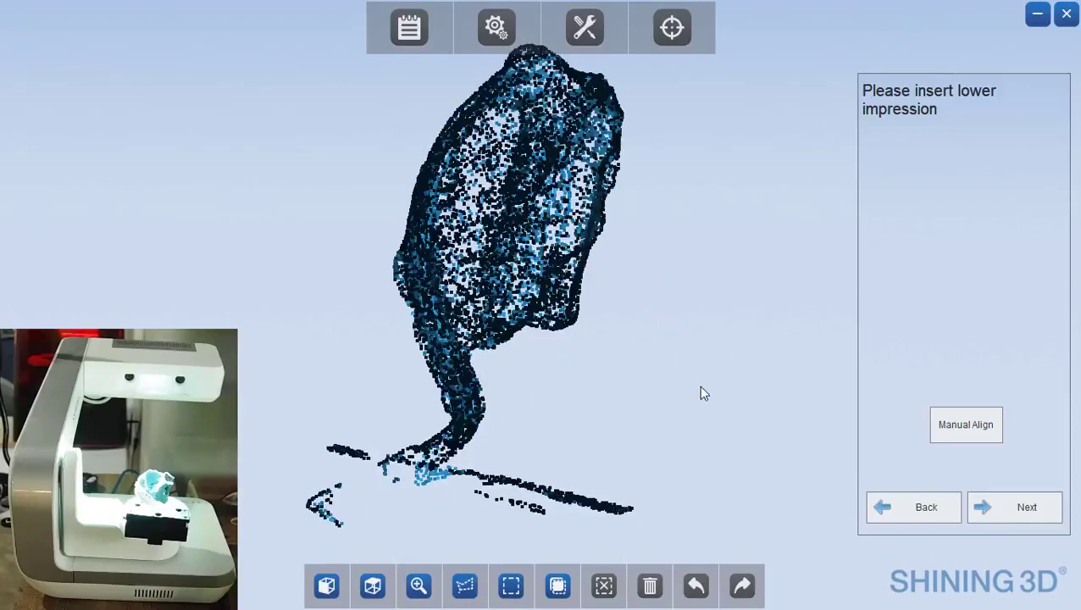
Lasso-select and delete the stray scan fragments beside and below the model
scroll(643, 374, "up", 5)
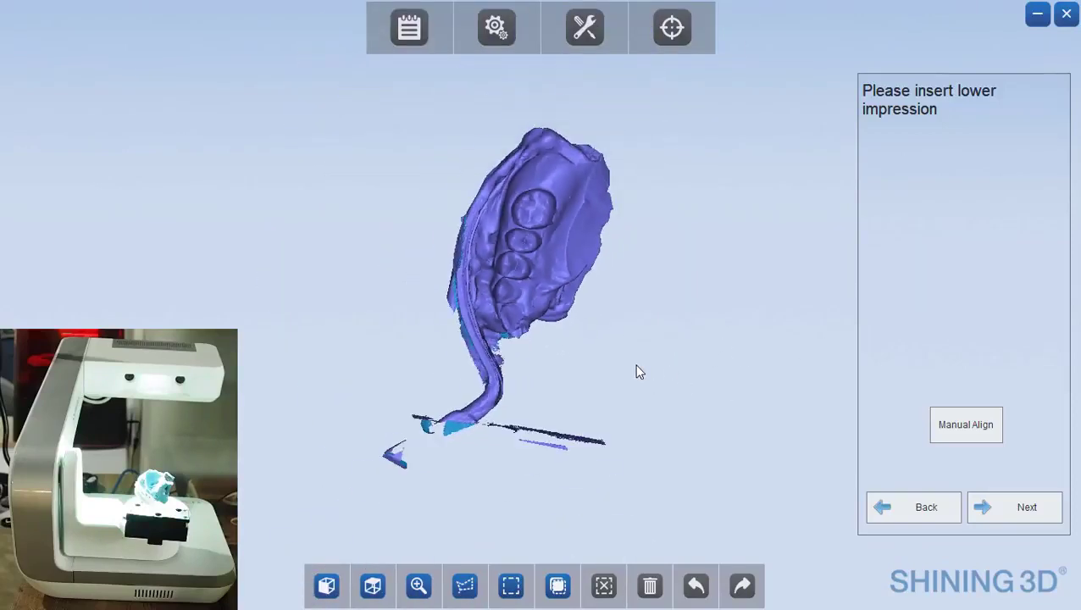
left_click(465, 584)
mouse_move(590, 497)
left_mouse_down()
mouse_move(645, 447)
mouse_move(436, 305)
mouse_move(292, 437)
left_mouse_up()
left_click_drag(296, 496, 520, 490)
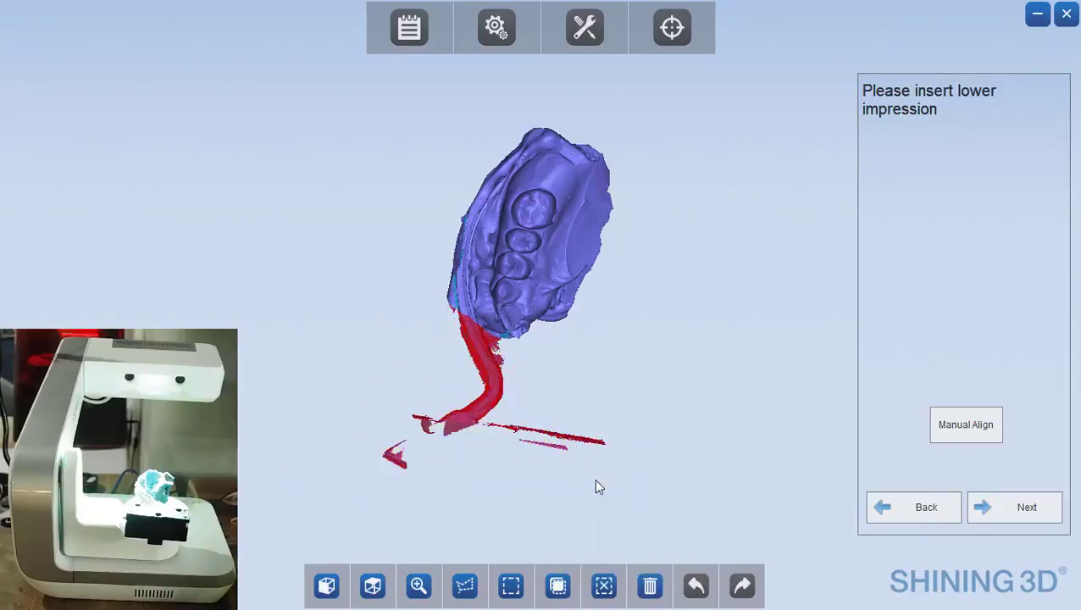
key("Delete")
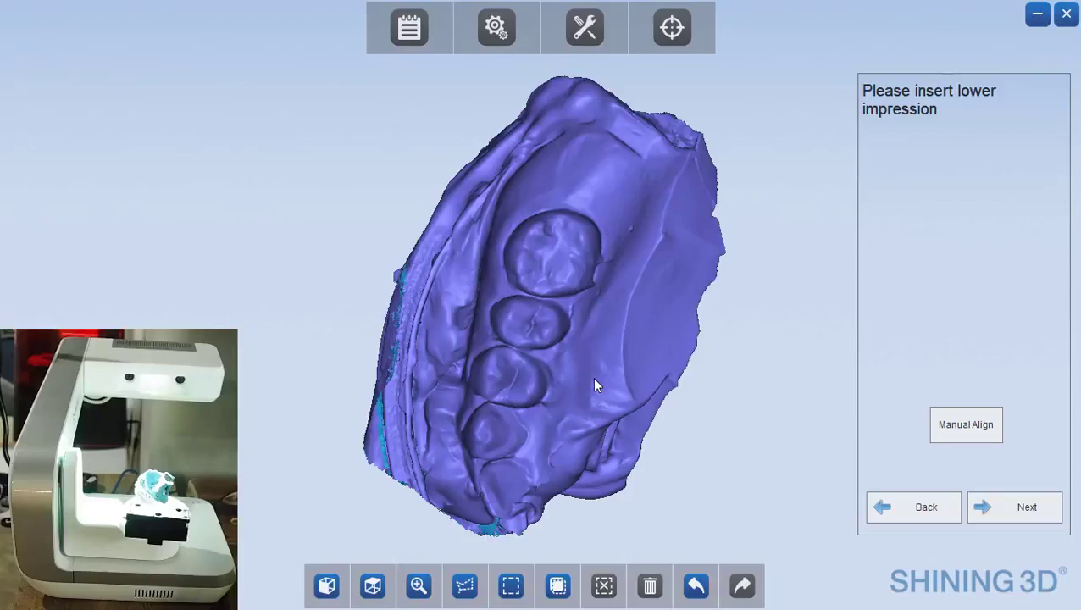
Lasso and delete the excess material on the model's right side and around the back molar
left_click(464, 586)
mouse_move(621, 523)
left_mouse_down()
mouse_move(676, 476)
mouse_move(725, 371)
mouse_move(754, 225)
mouse_move(738, 123)
mouse_move(698, 106)
mouse_move(643, 158)
mouse_move(617, 320)
mouse_move(547, 501)
left_mouse_up()
left_click_drag(610, 541, 654, 536)
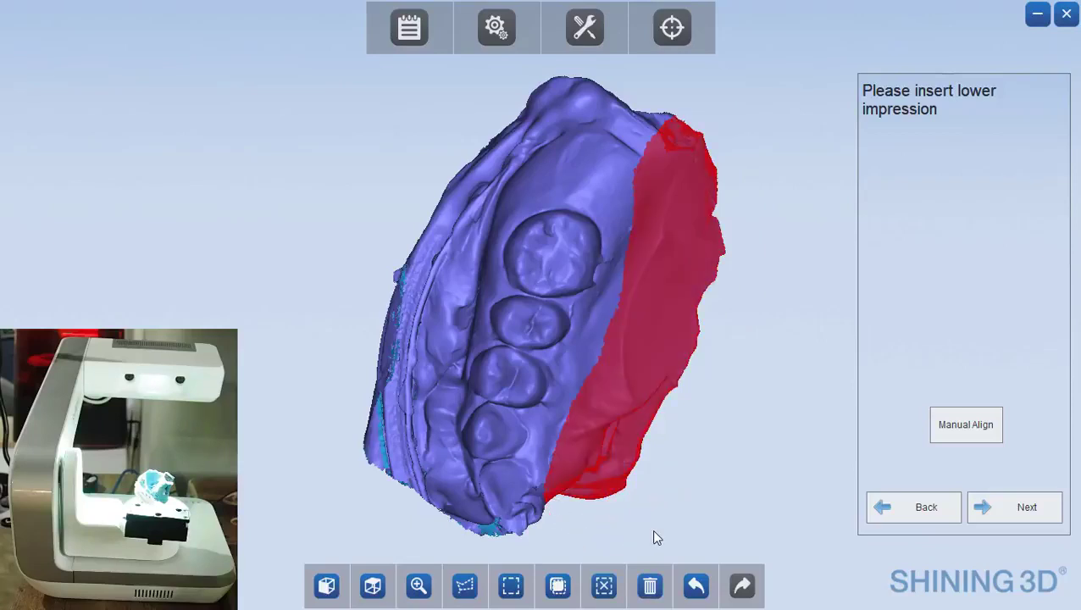
key("Delete")
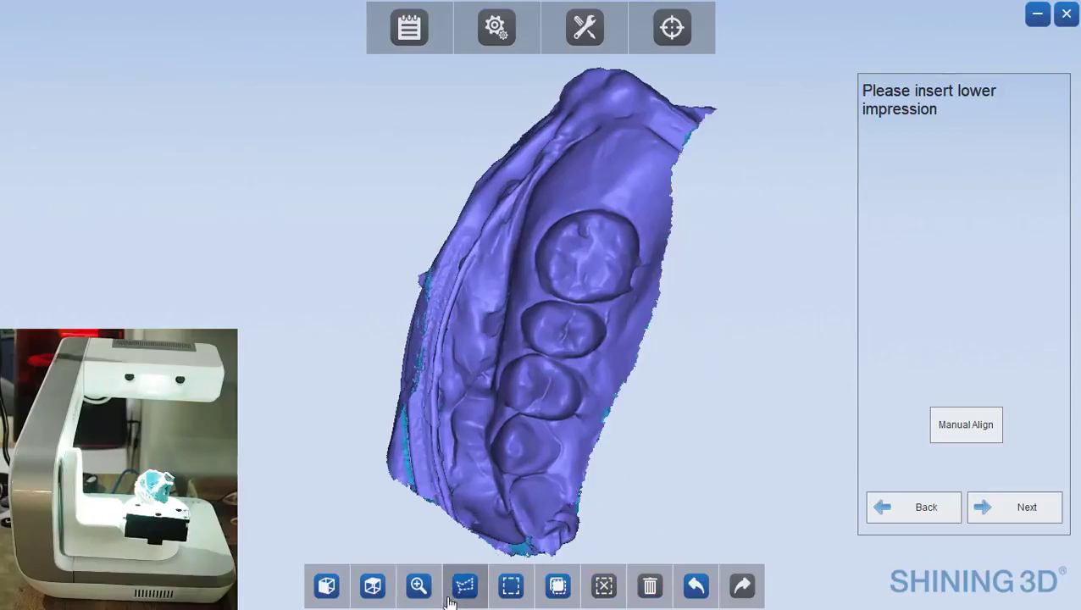
mouse_move(711, 234)
left_mouse_down()
mouse_move(632, 176)
mouse_move(564, 200)
mouse_move(524, 241)
mouse_move(465, 453)
mouse_move(375, 536)
mouse_move(398, 152)
mouse_move(808, 75)
mouse_move(820, 169)
left_mouse_up()
key("Delete")
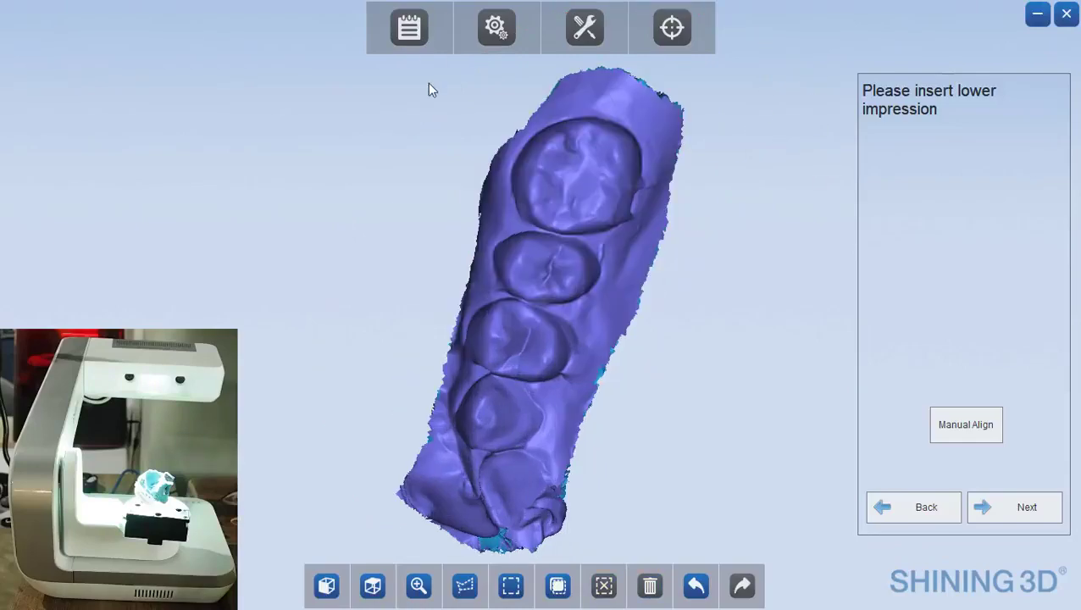
left_click_drag(676, 387, 625, 289)
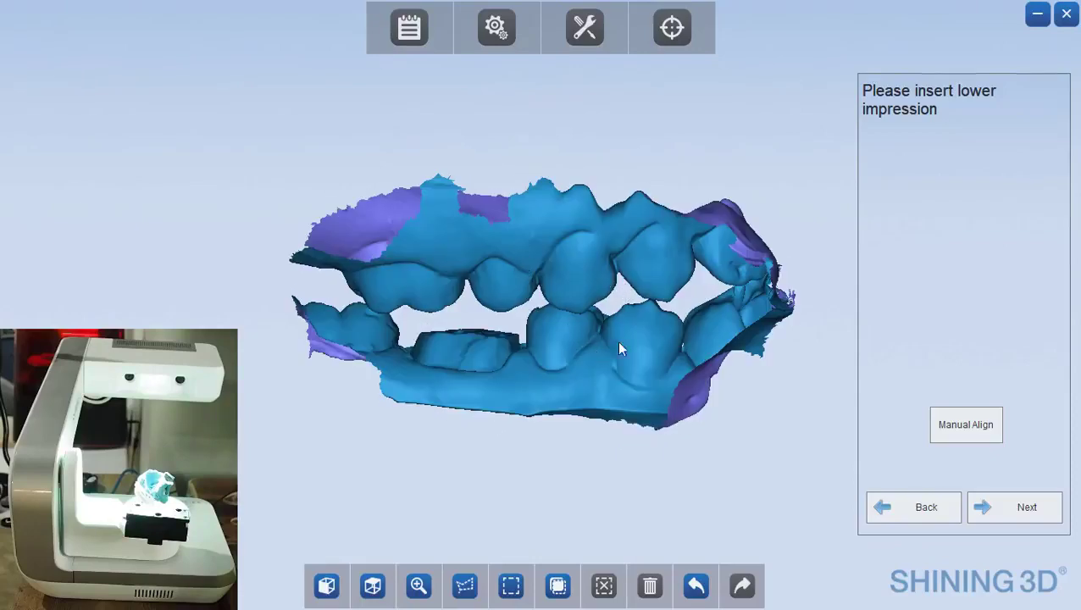
left_click_drag(616, 340, 584, 308)
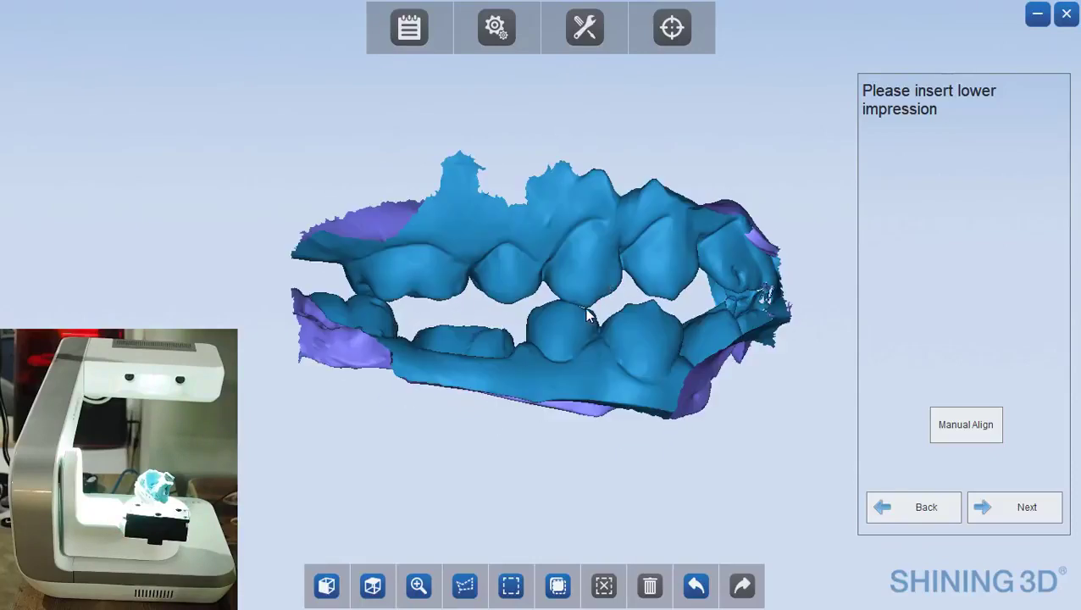
left_click_drag(471, 340, 530, 398)
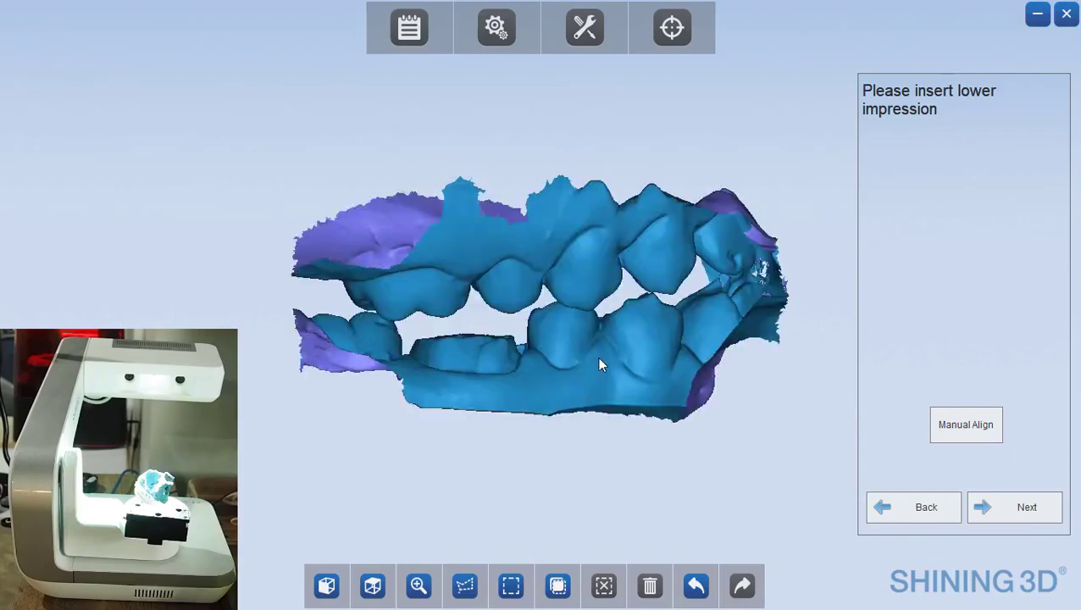
scroll(593, 347, "up", 4)
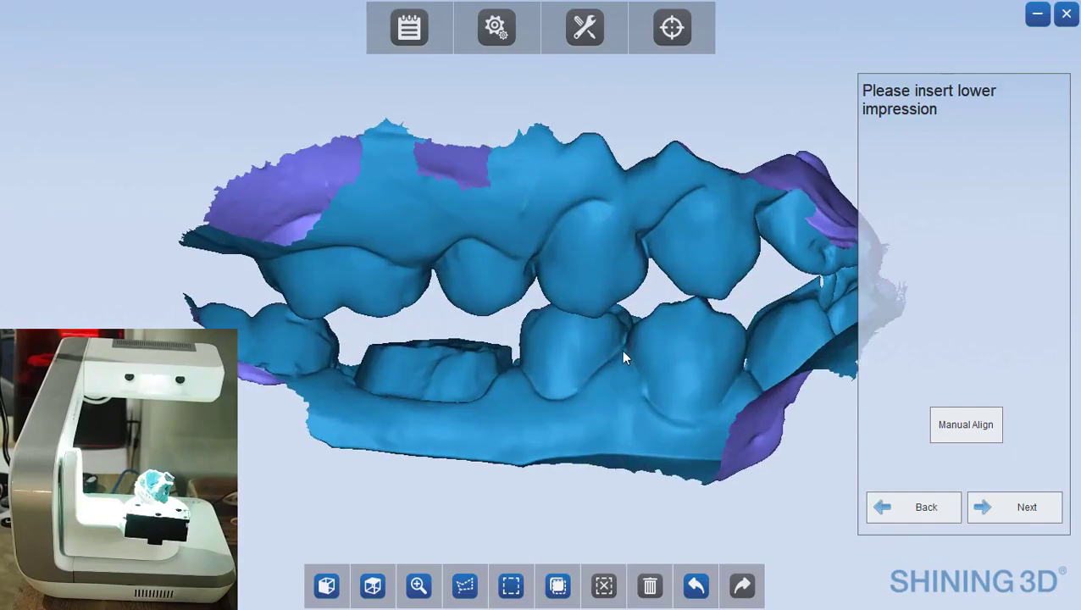
left_click_drag(623, 358, 701, 343)
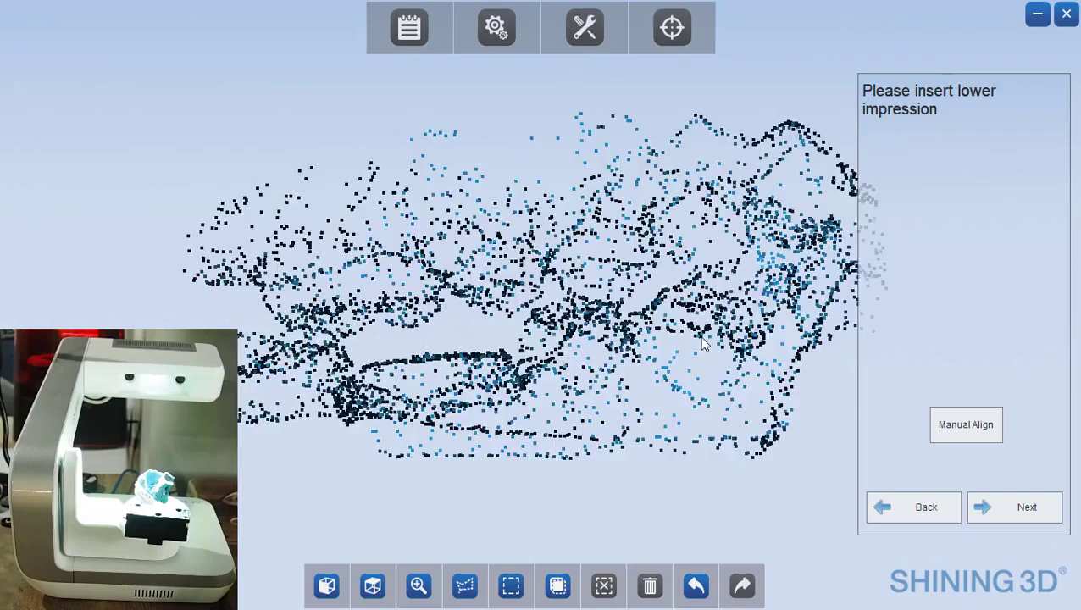
left_click_drag(274, 346, 392, 391)
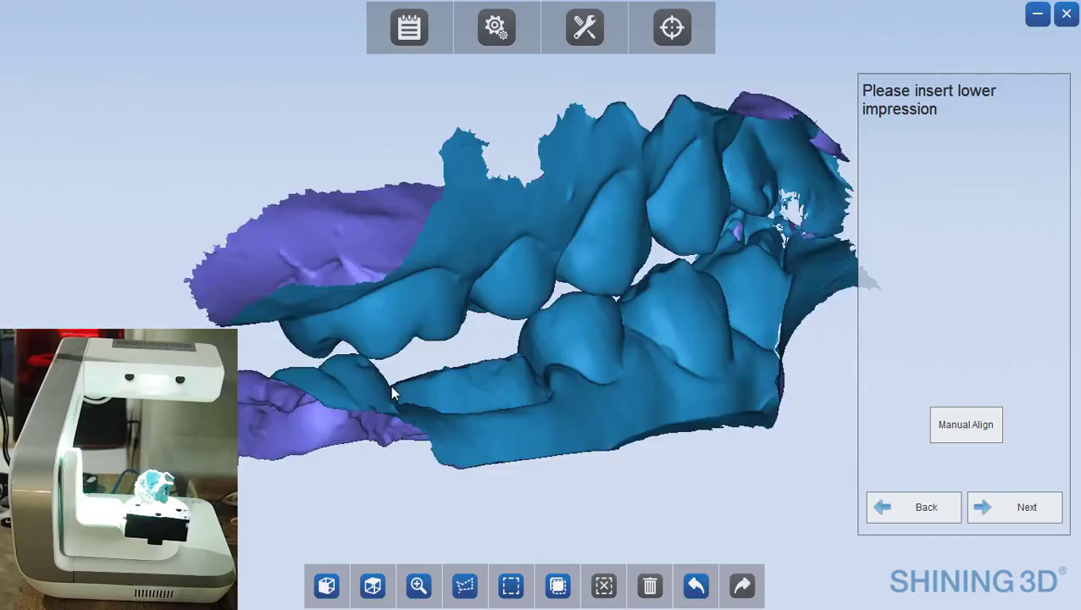
left_click_drag(296, 399, 499, 423)
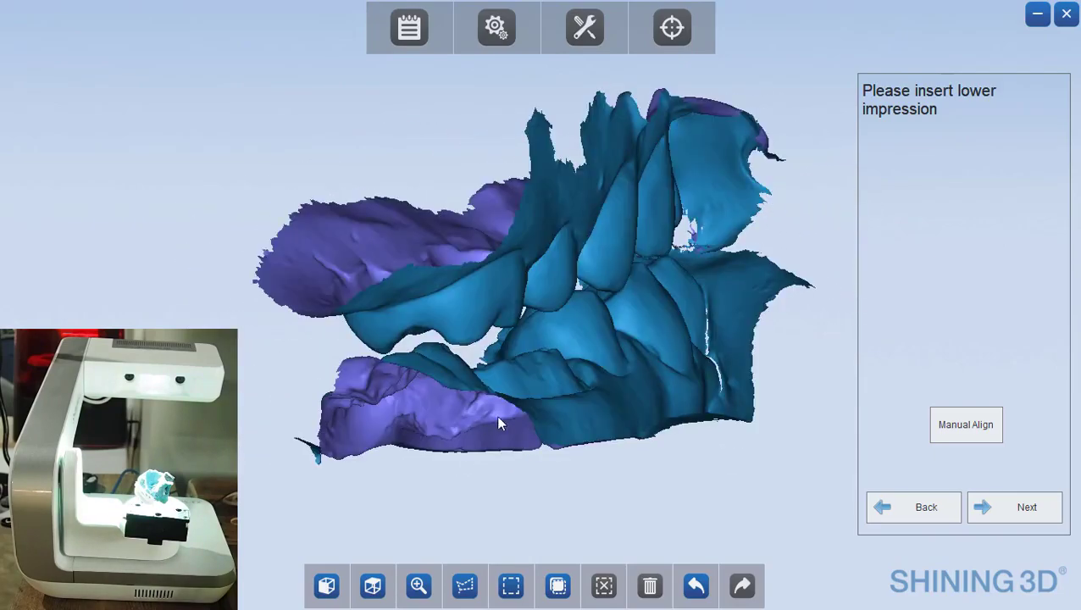
left_click_drag(586, 383, 733, 399)
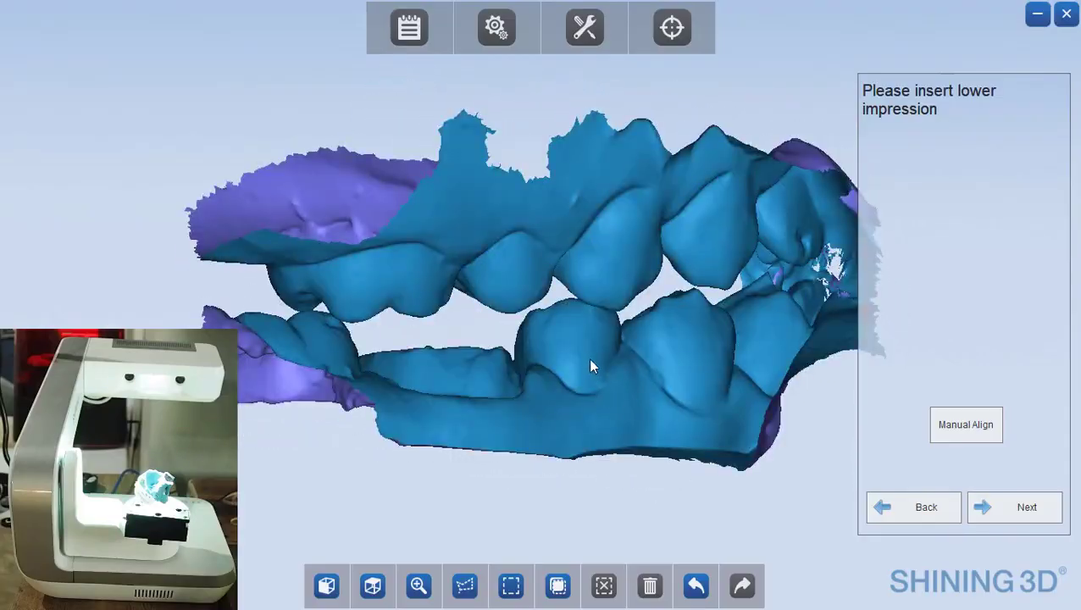
left_click_drag(591, 365, 643, 386)
Advance to the Trim model data step and complete the jaw model
left_click(1017, 506)
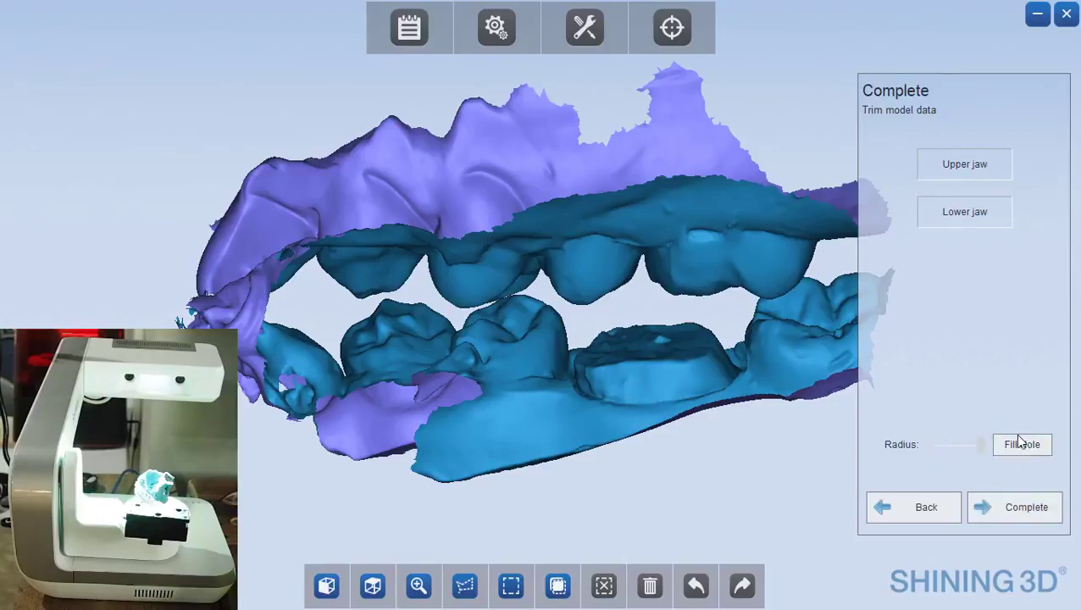
left_click(1055, 508)
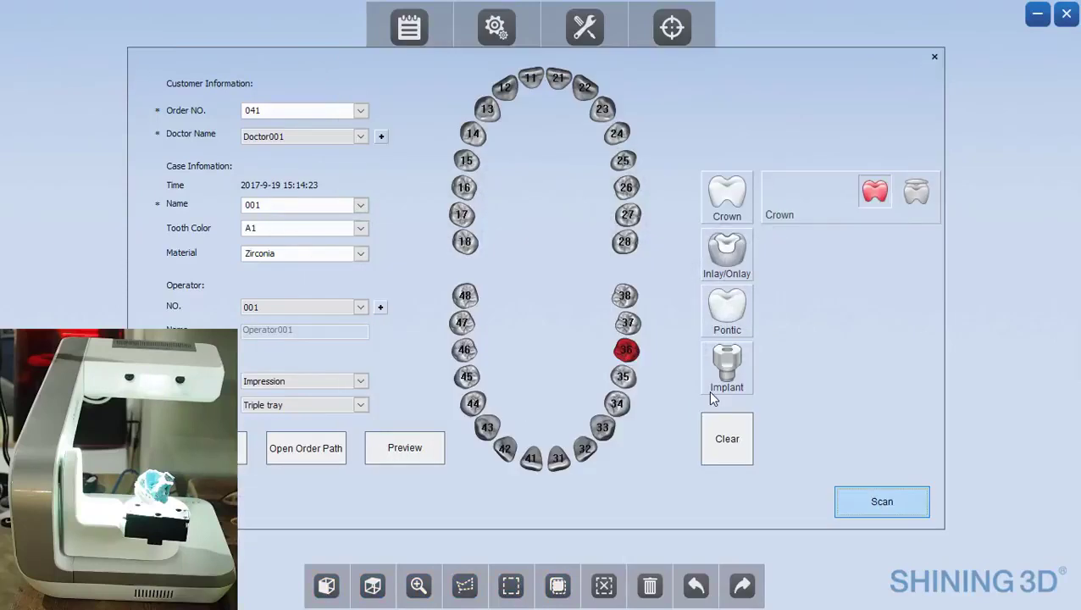
Open the order's scan folder and load UpperJaw.stl in Meshmixer
left_click(305, 447)
double_click(205, 161)
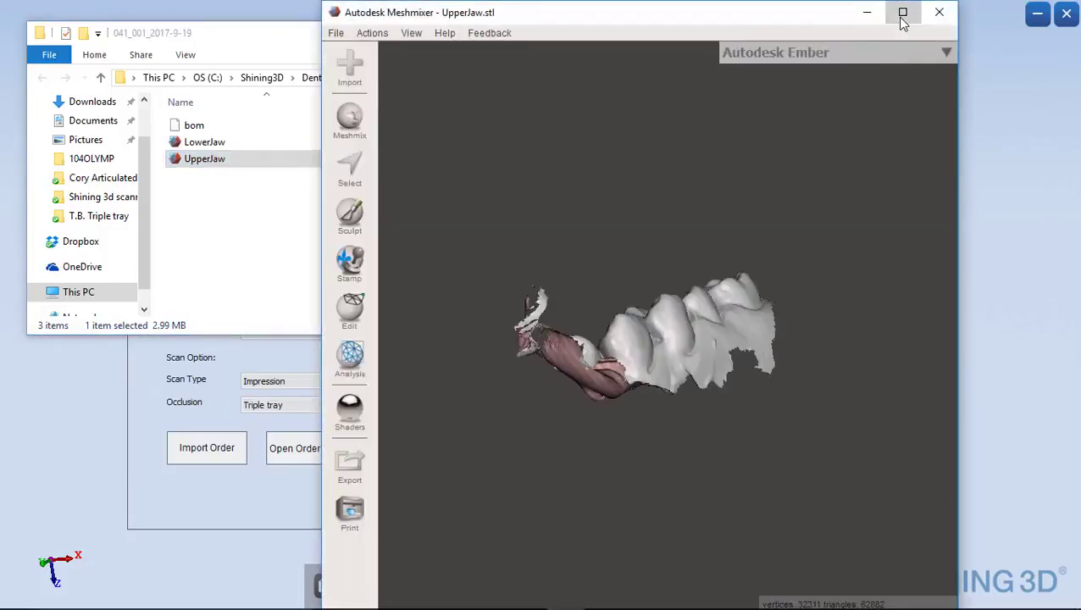
Maximize Meshmixer, append LowerJaw.stl to the UpperJaw scene, and rotate to view the bite
left_click(902, 13)
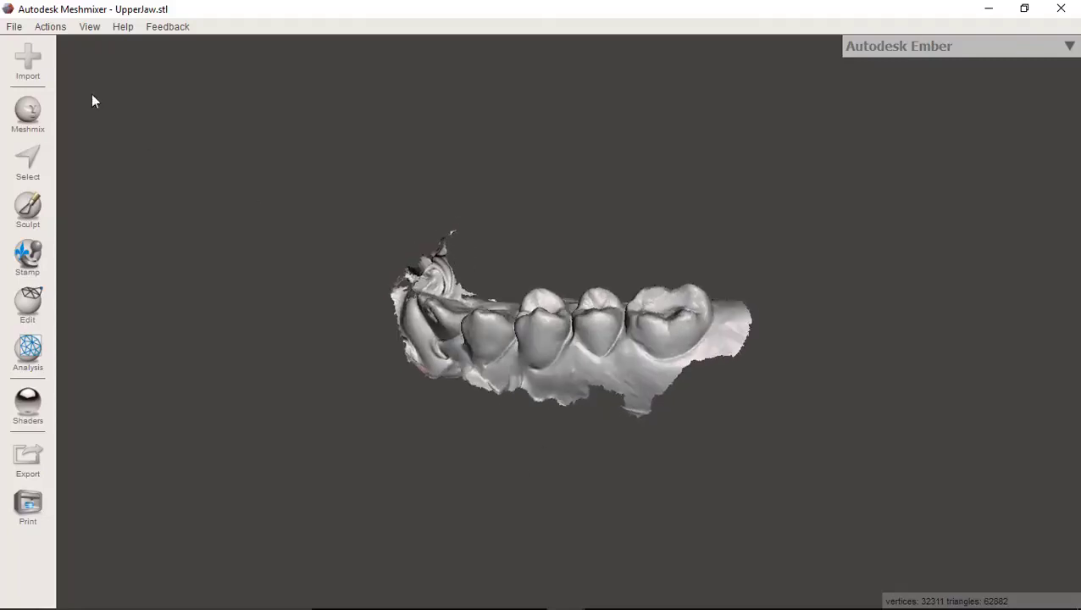
left_click(15, 27)
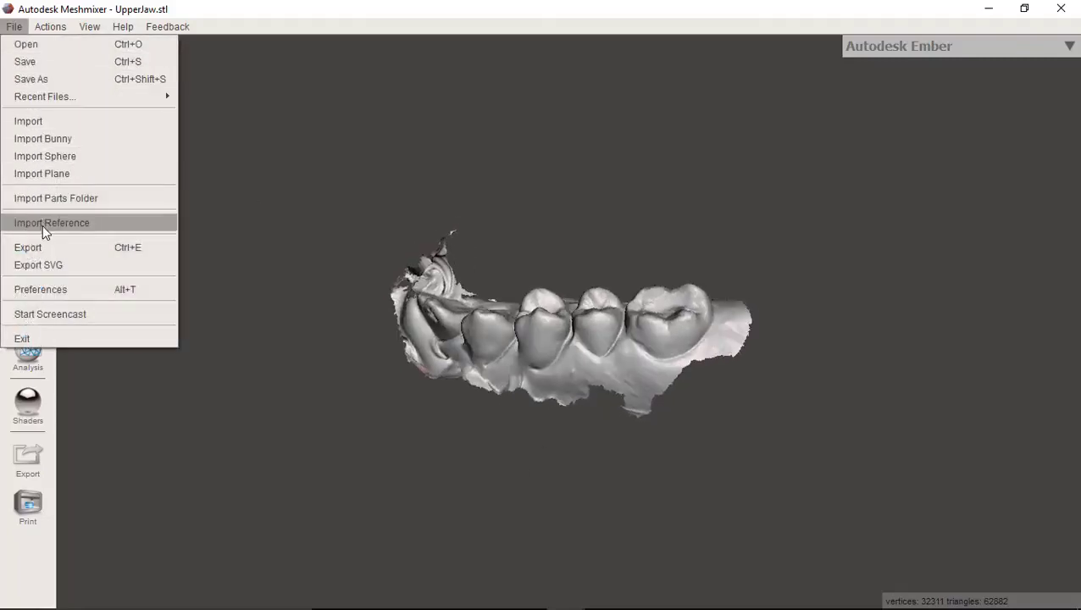
left_click(66, 124)
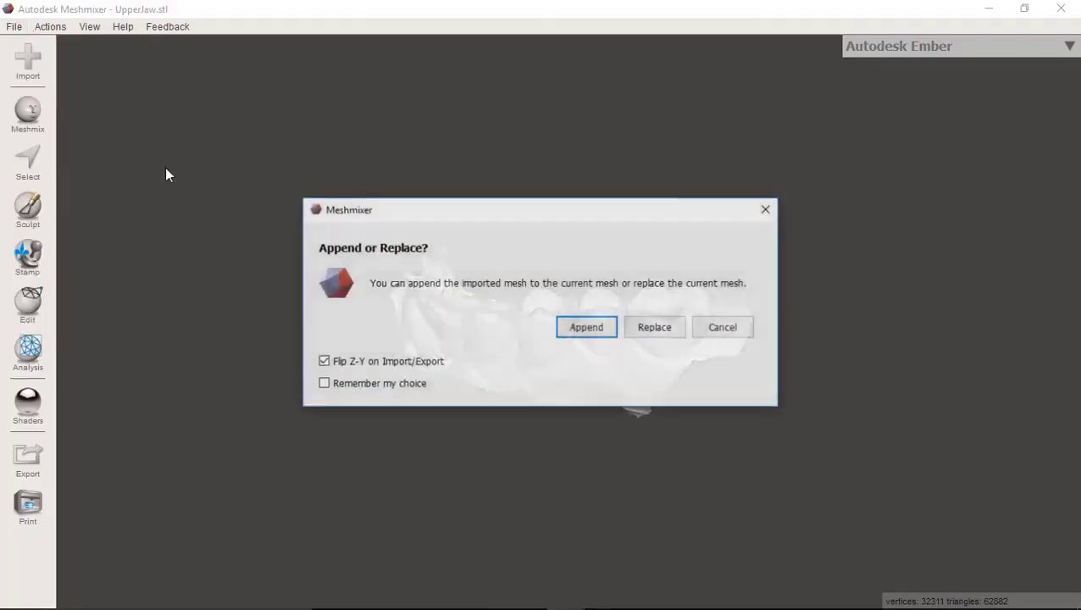
left_click(579, 327)
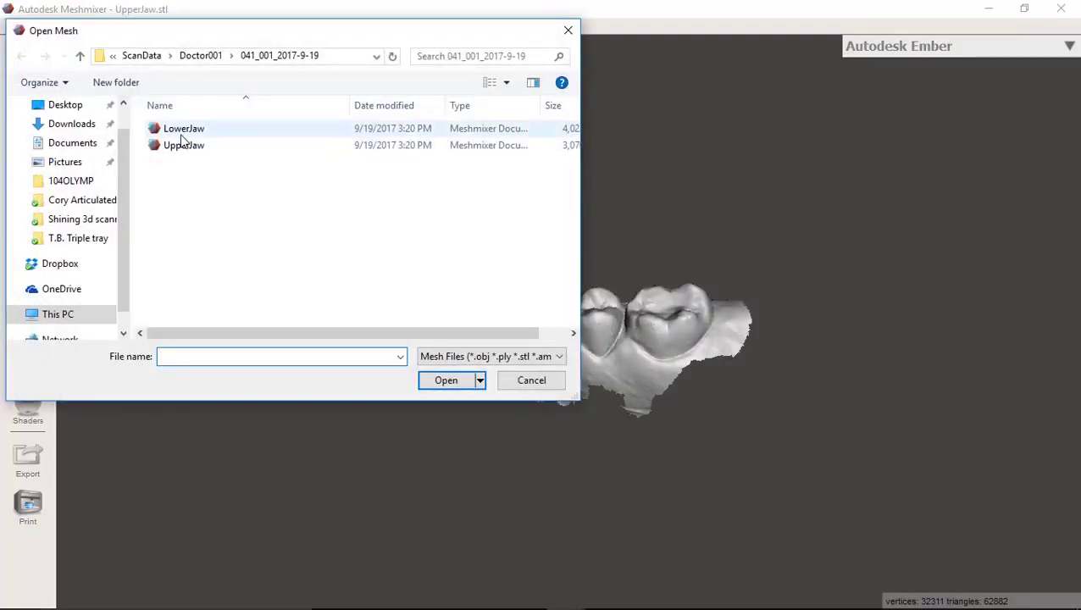
double_click(185, 129)
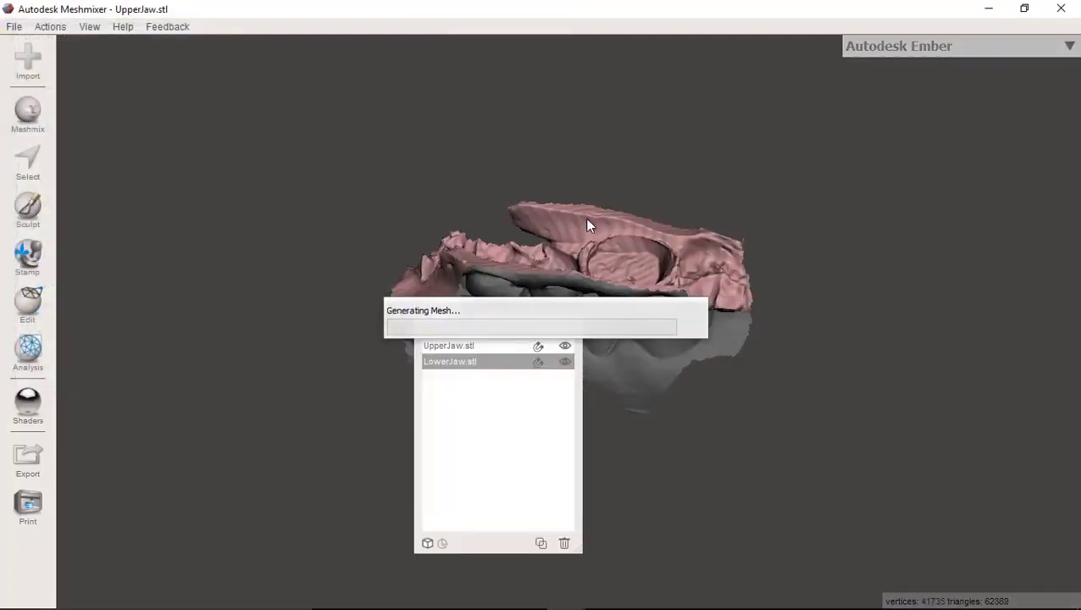
right_click_drag(605, 181, 533, 328)
left_click_drag(534, 326, 318, 60)
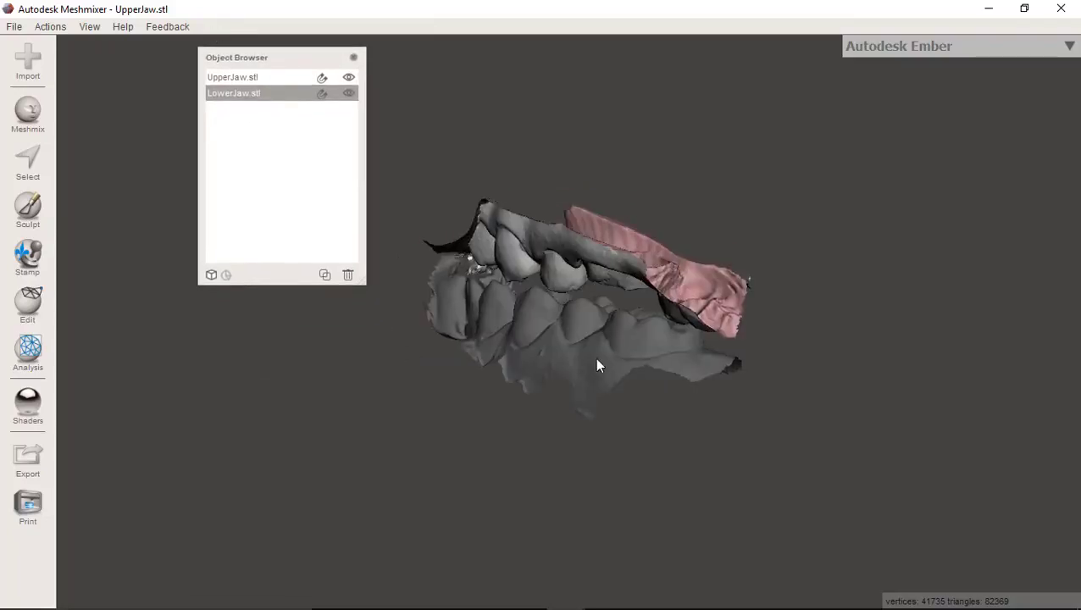